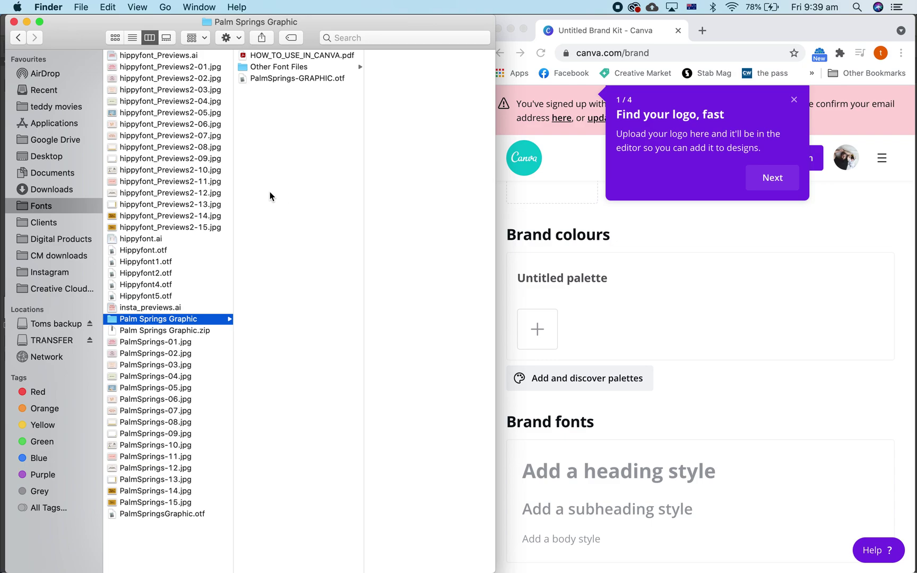
- Open PalmSprings-GRAPHIC.otf from the Palm Springs Graphic folder to preview it in Font Book
double_click(292, 79)
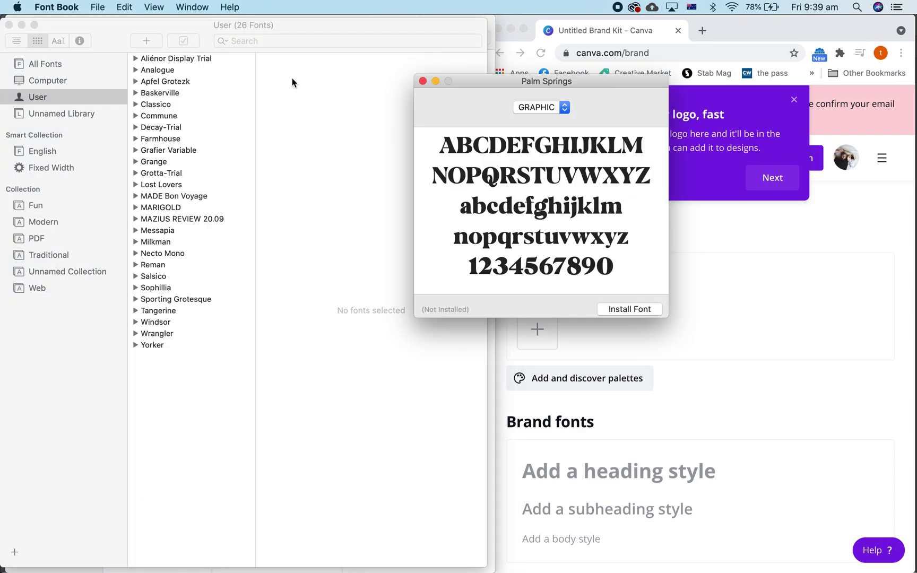
- Install the Palm Springs GRAPHIC font and browse its glyph grid in Font Book
left_click(618, 309)
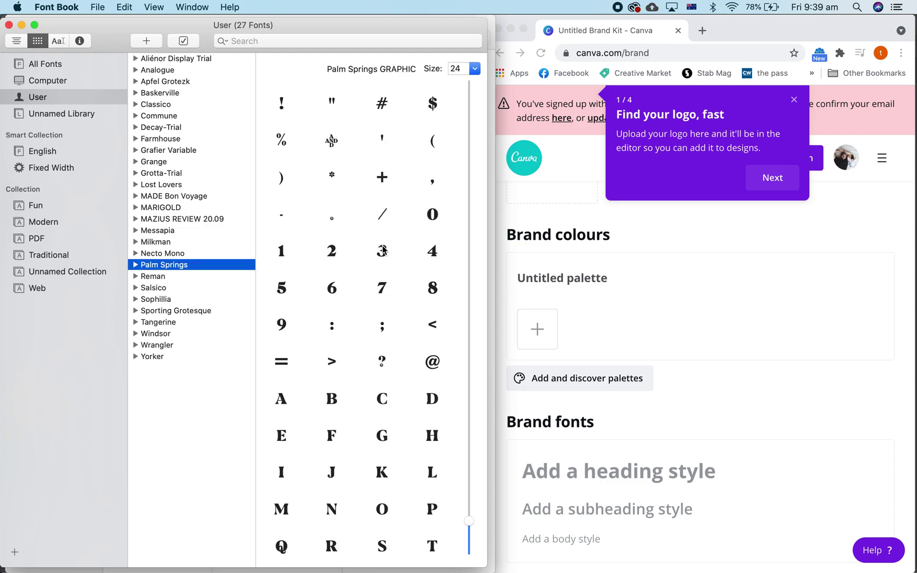
scroll(356, 248, "down", 6)
scroll(354, 251, "down", 15)
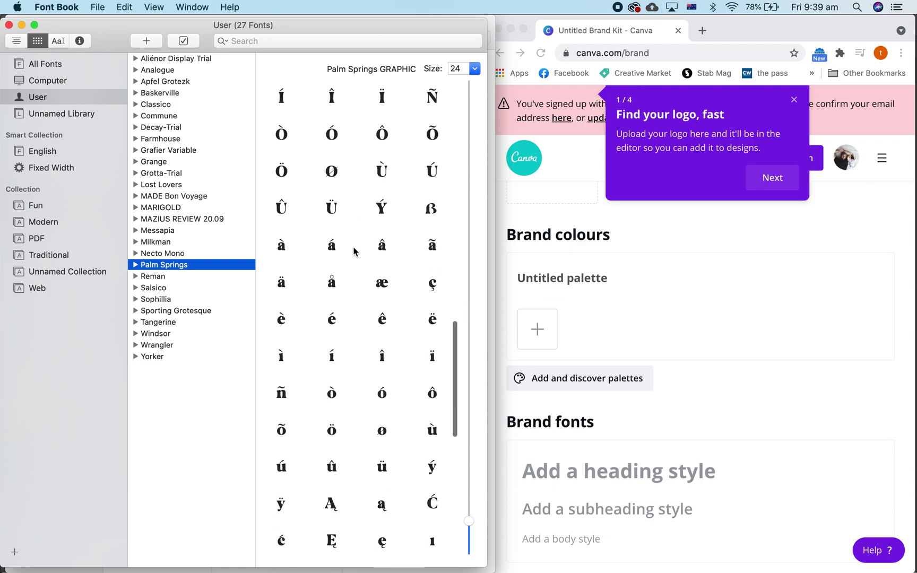
scroll(354, 251, "up", 15)
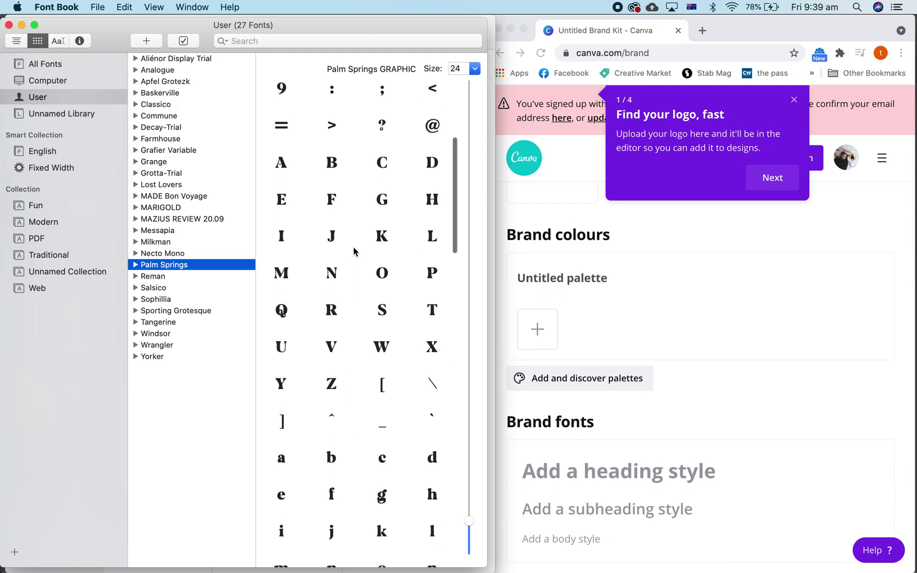
scroll(354, 252, "up", 5)
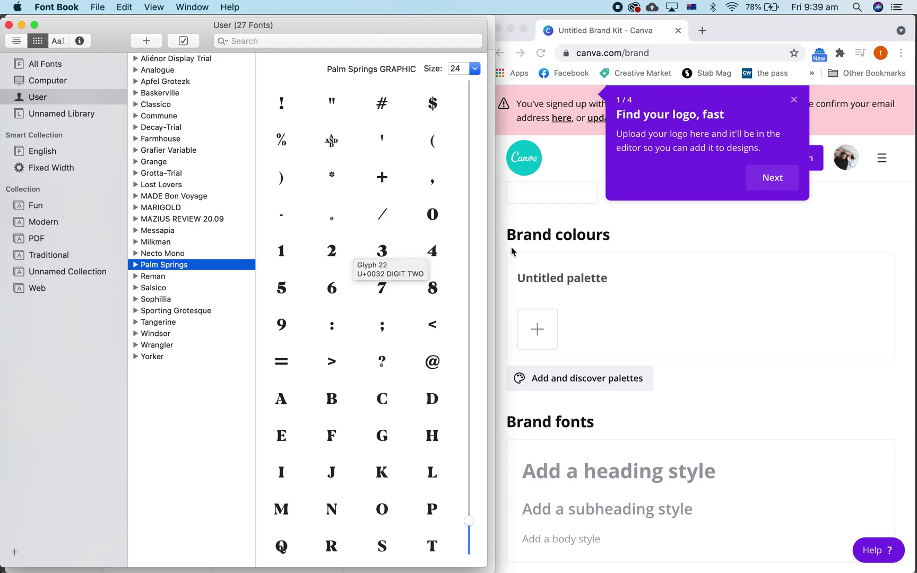
- Upload PalmSprings-GRAPHIC.otf to the Canva Brand Kit fonts, confirming the upload rights
left_click(658, 235)
scroll(658, 237, "down", 1)
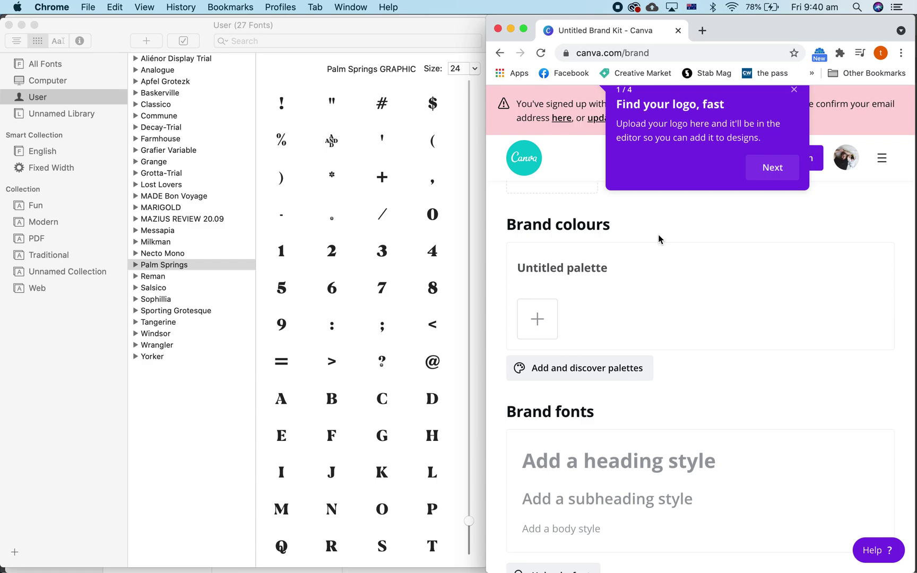
scroll(658, 235, "down", 3)
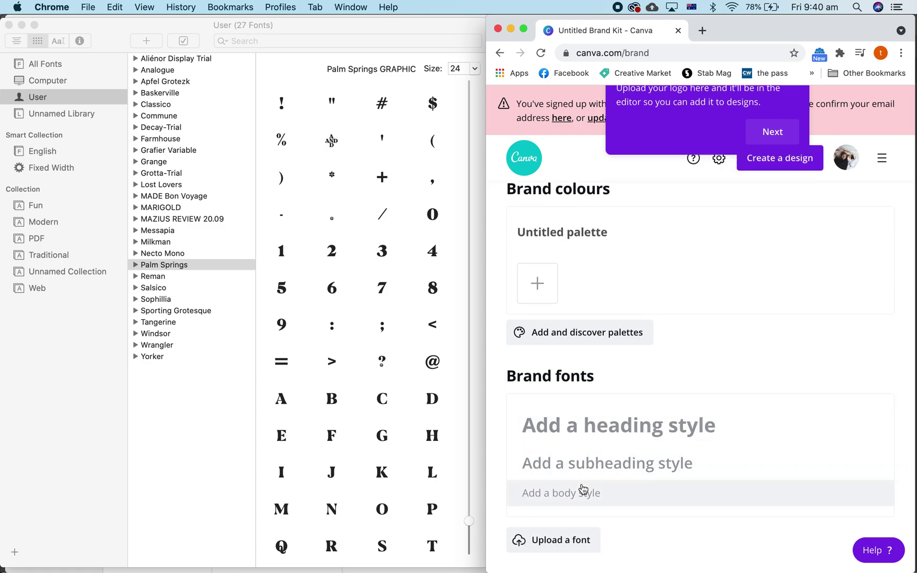
left_click(566, 545)
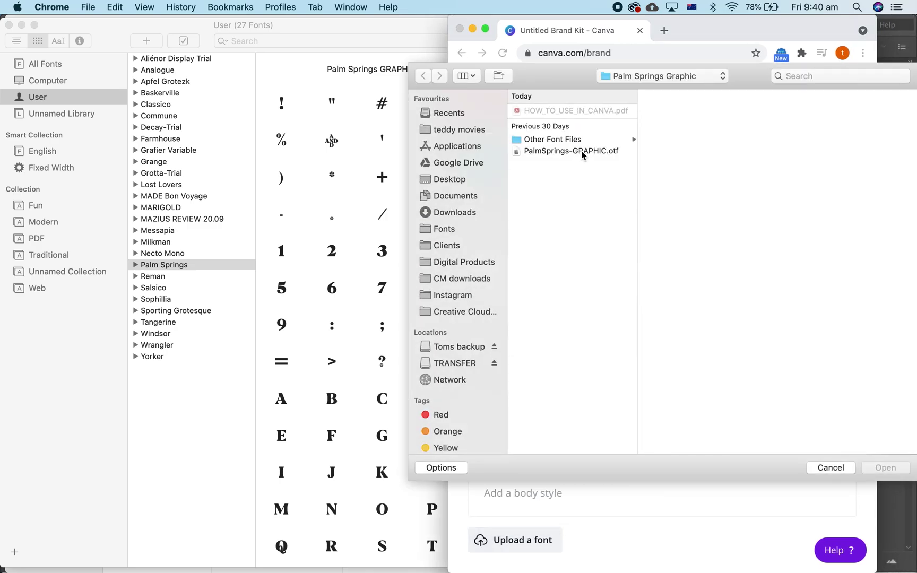
left_click(581, 151)
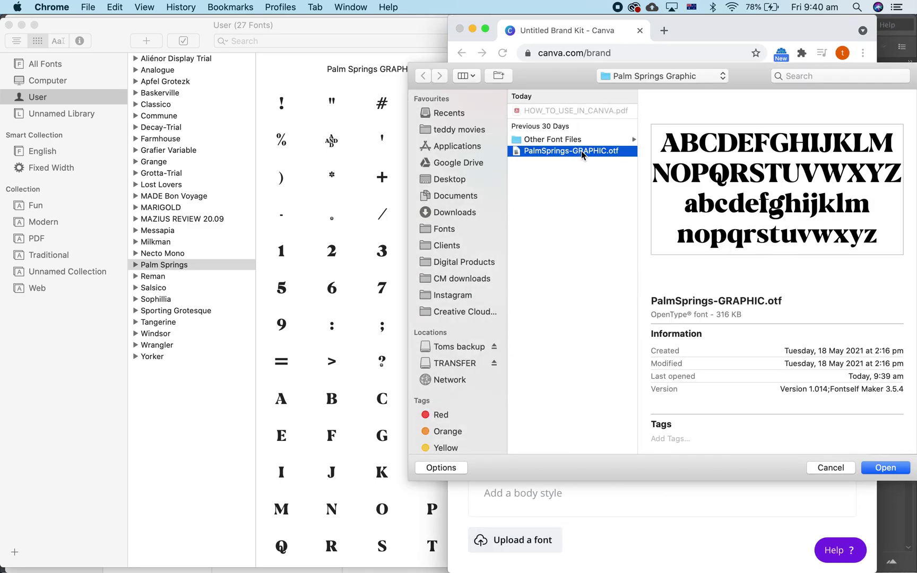
left_click(884, 467)
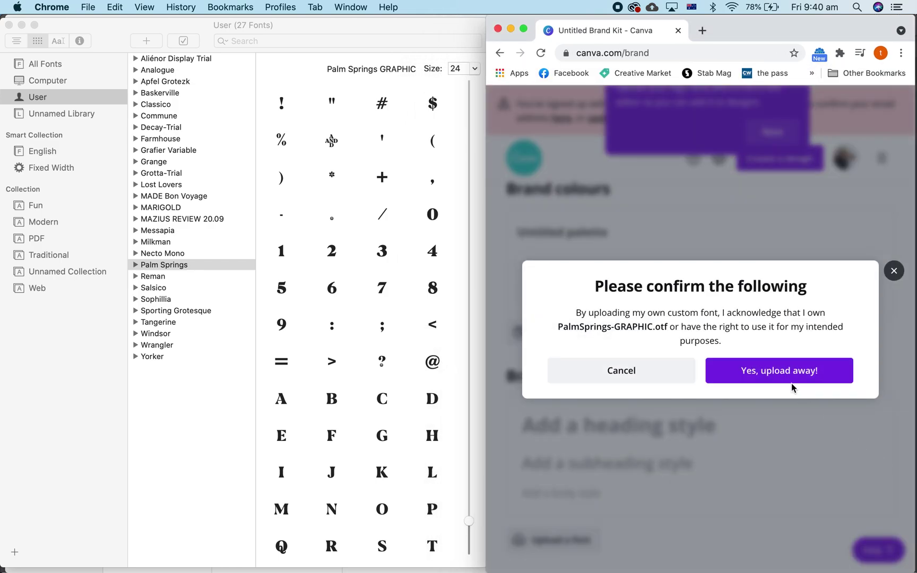
left_click(771, 371)
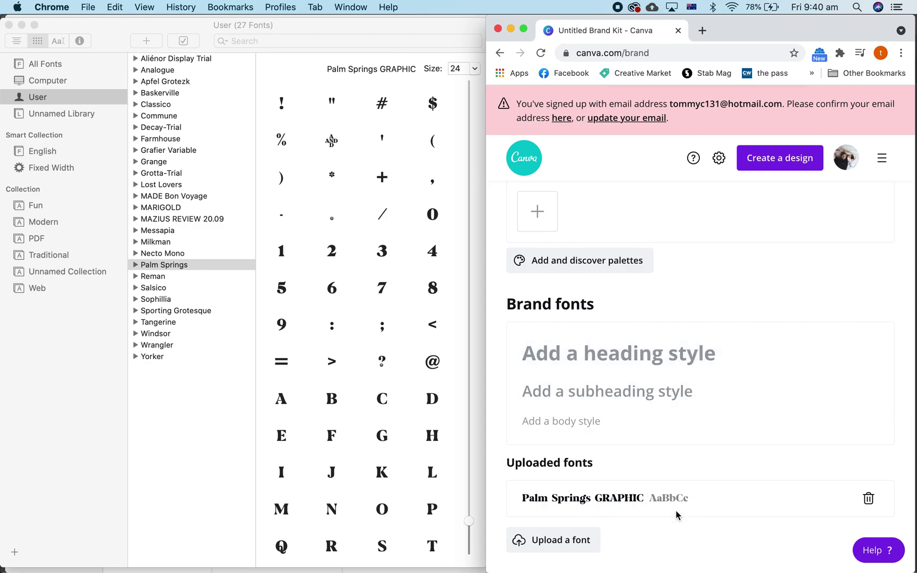
- Create a new Canva poster and add a heading reading 'flower'
left_click(787, 166)
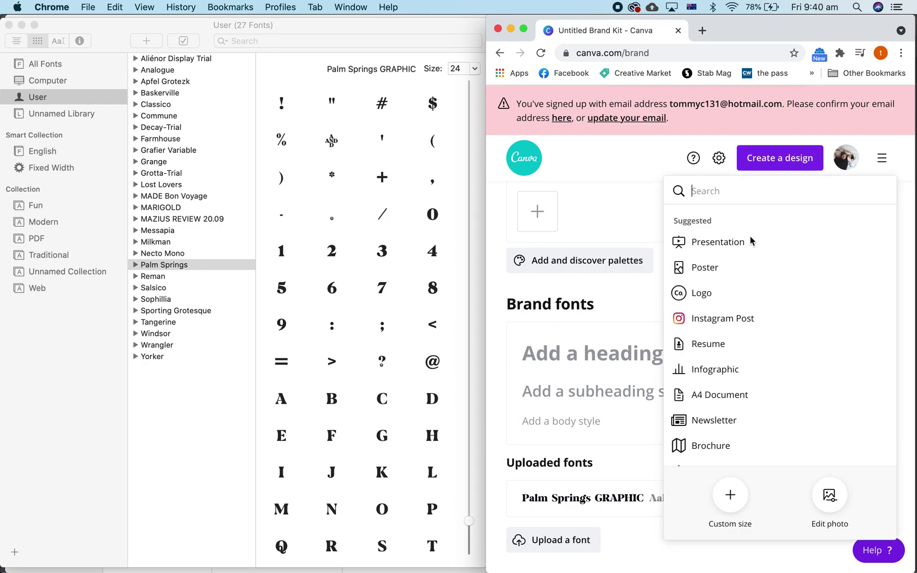
left_click(740, 269)
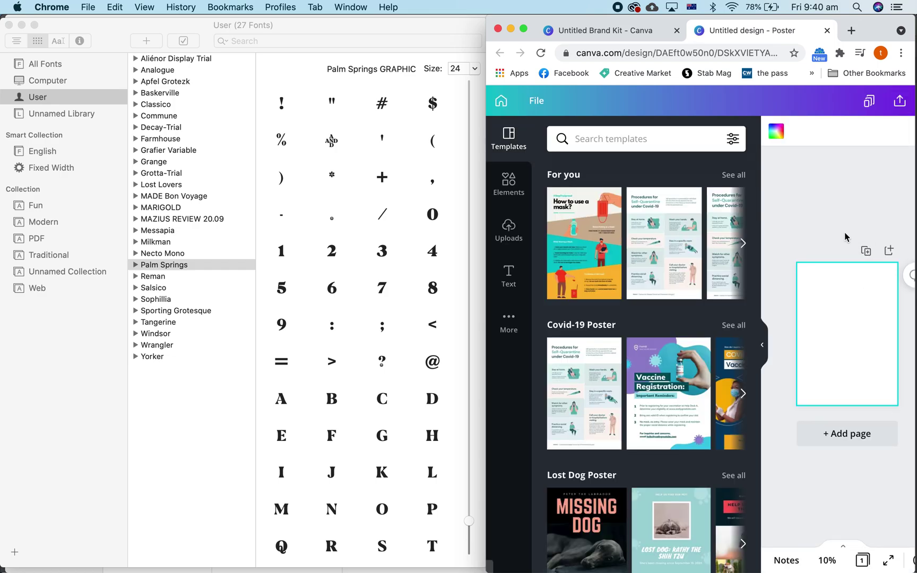
left_click(509, 273)
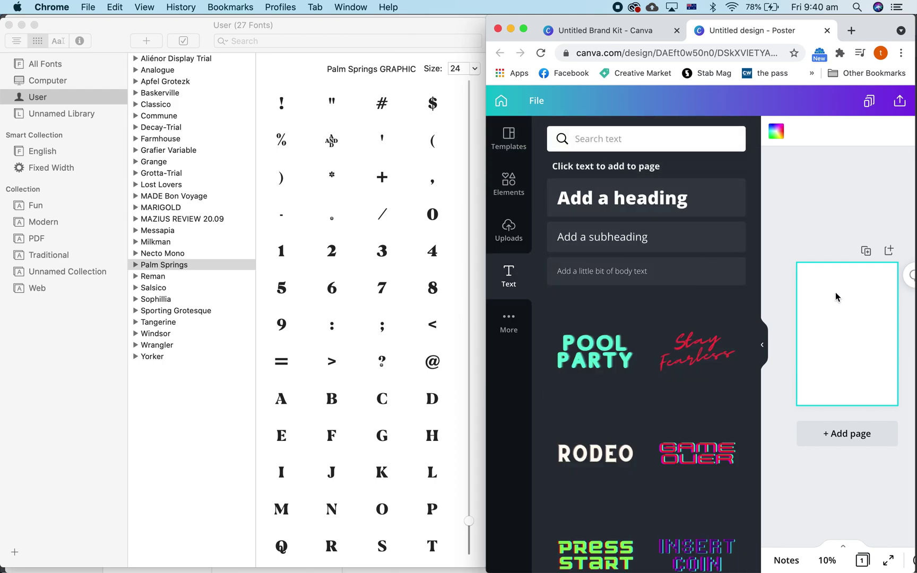
left_click(662, 201)
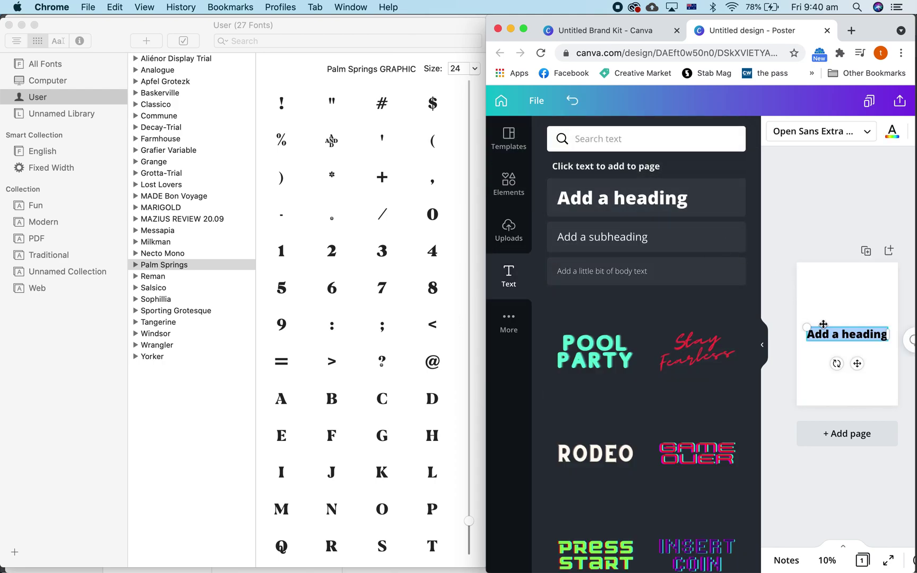
type("flower")
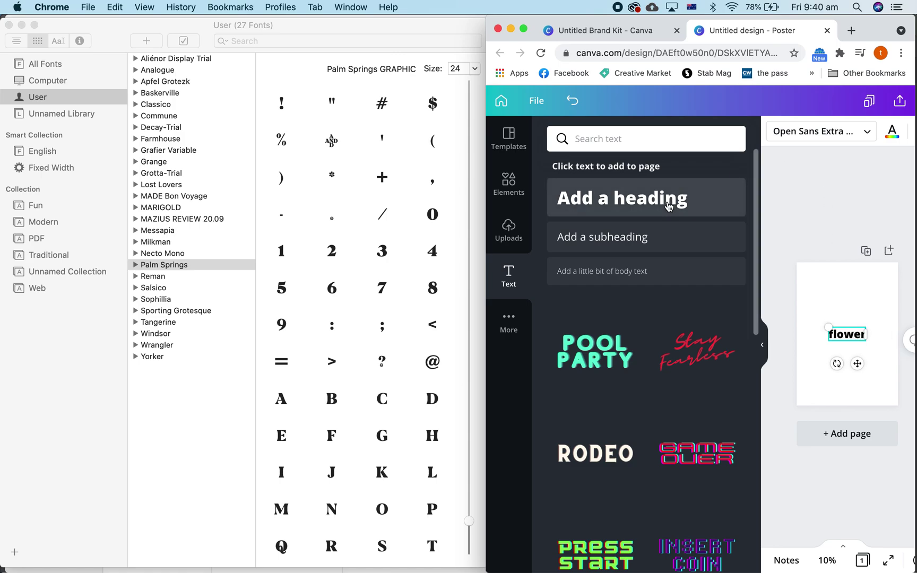
left_click_drag(625, 198, 648, 154)
- Set the flower heading in Palm Springs GRAPHIC and enlarge it on the page
left_click(788, 131)
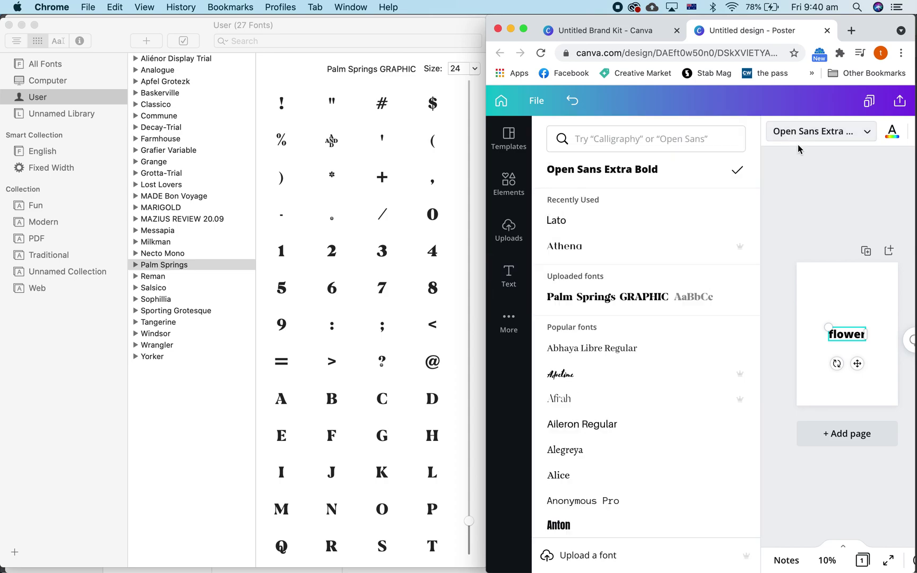
left_click(635, 297)
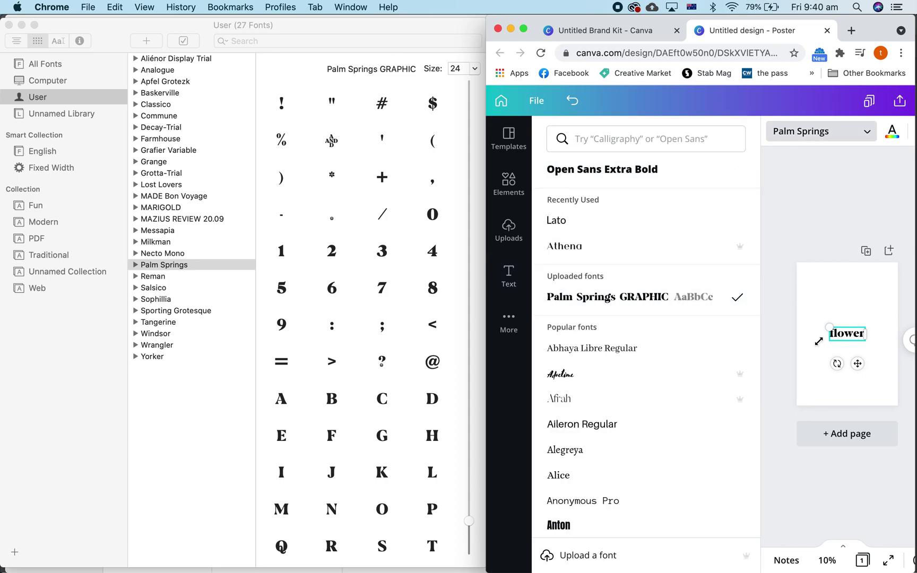
left_click_drag(829, 341, 778, 391)
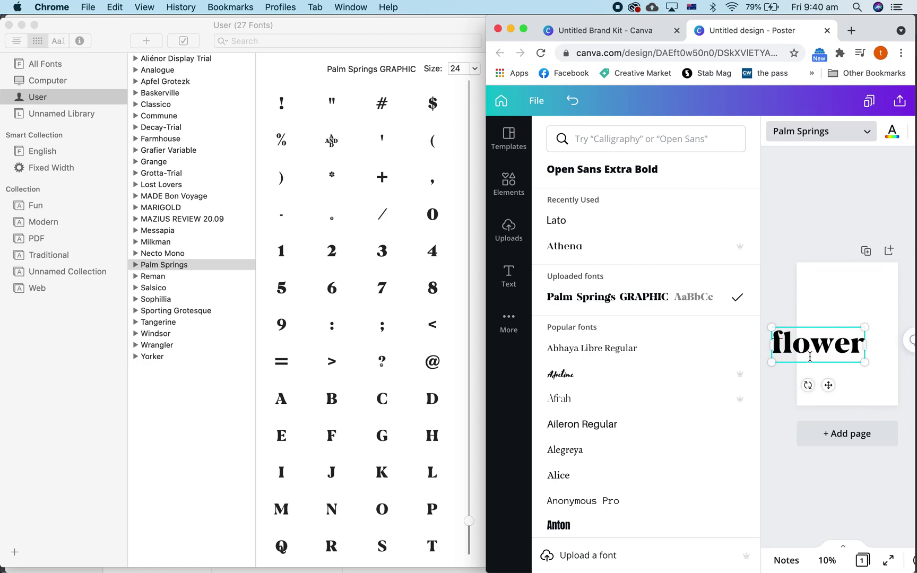
left_click(817, 295)
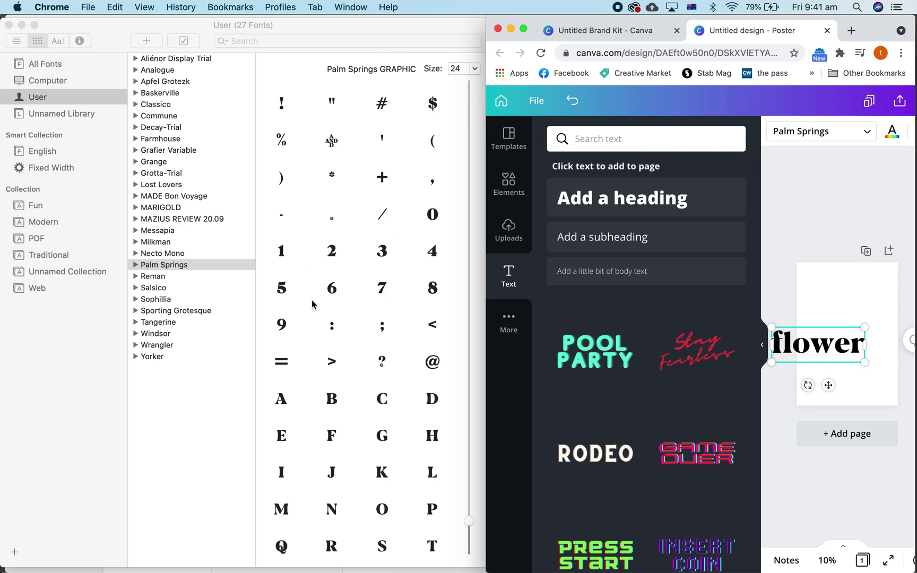
- Scroll down to the Palm Springs decorative glyphs in Font Book and copy the flower glyph
scroll(311, 300, "down", 20)
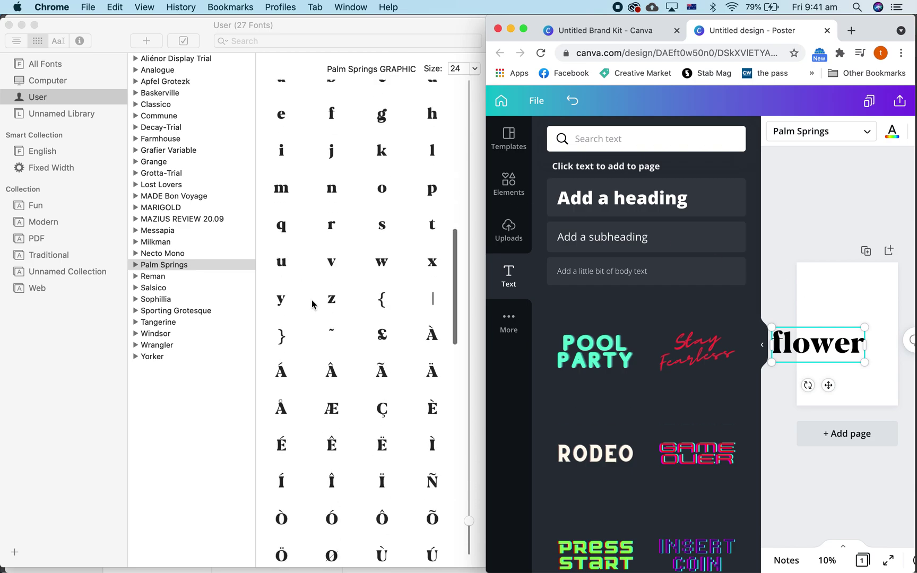
scroll(312, 303, "down", 10)
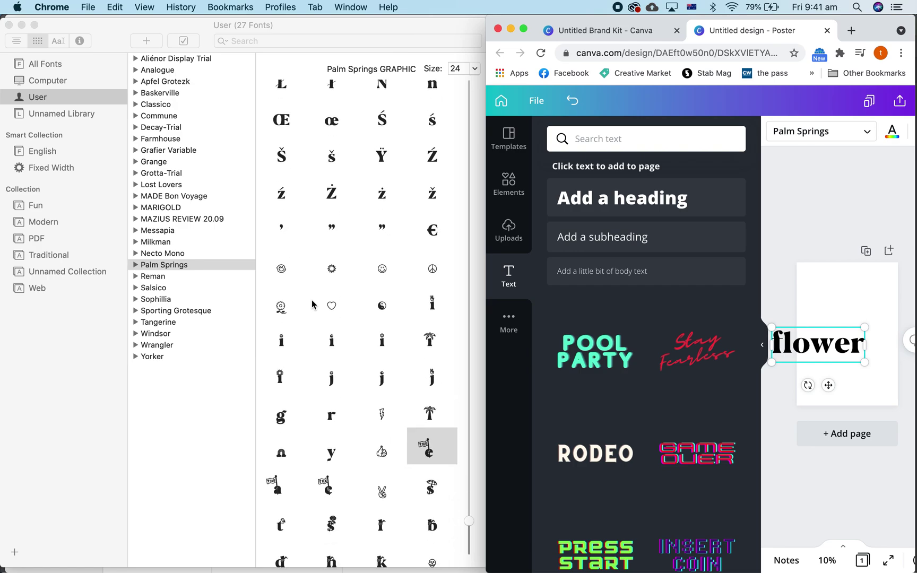
scroll(336, 425, "down", 3)
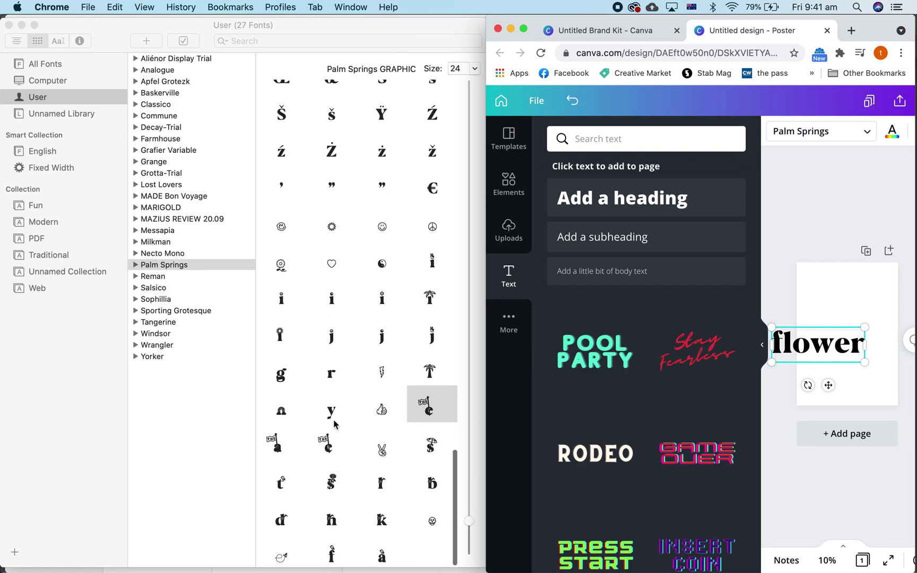
left_click(279, 267)
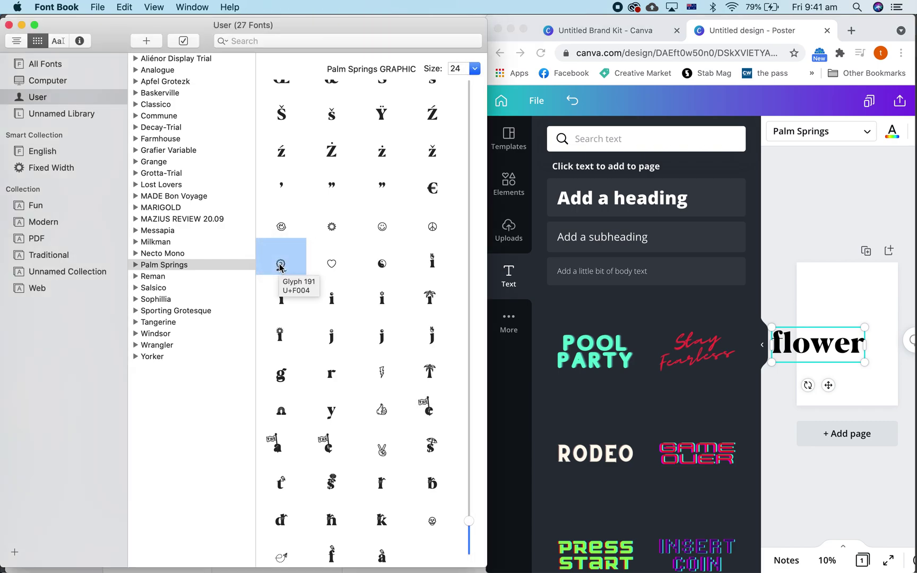
- Paste the flower glyph over the o in 'flower' and widen the text box to one line
left_click(830, 365)
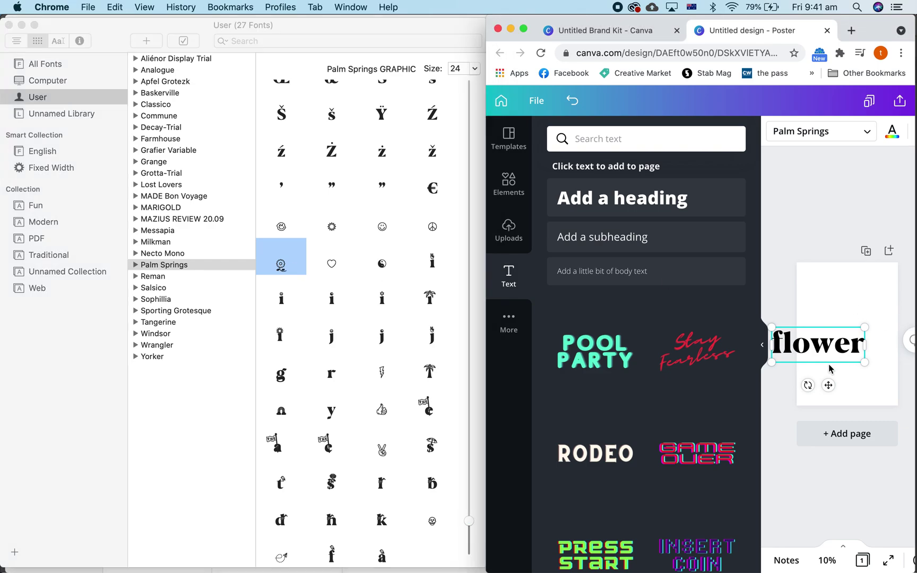
left_click_drag(795, 350, 812, 350)
key("super+v")
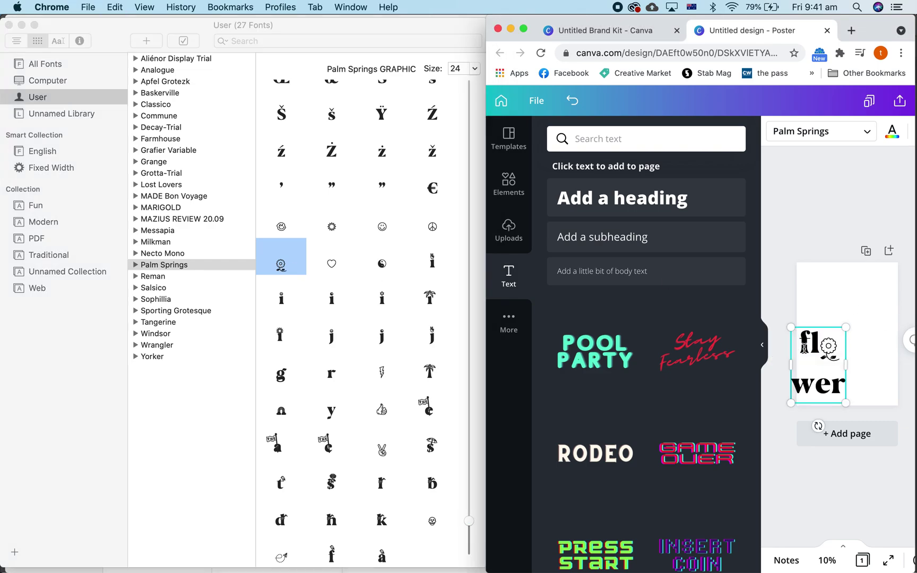
left_click_drag(845, 365, 900, 365)
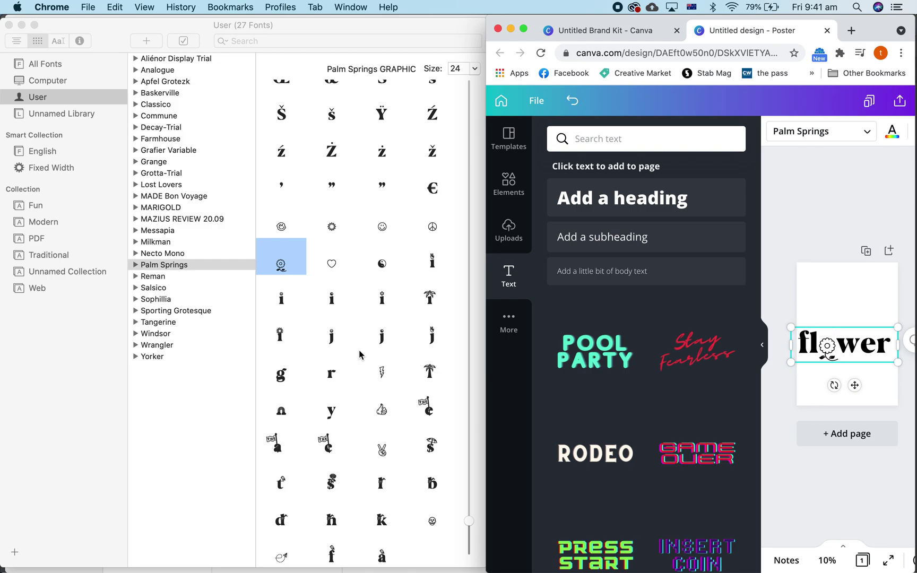
scroll(359, 354, "down", 1)
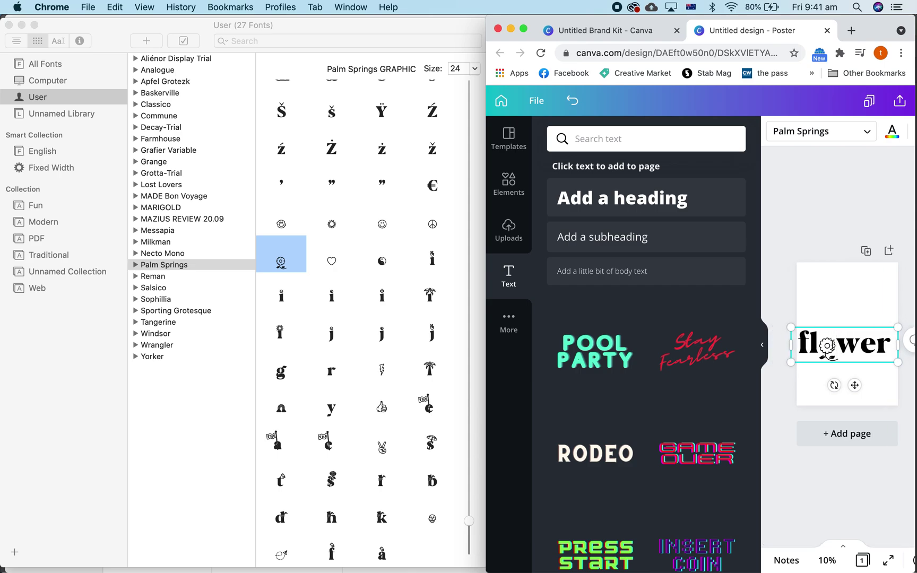
- In Illustrator's Flower Power text, replace Flower's o with the smiley alternate
left_click(403, 548)
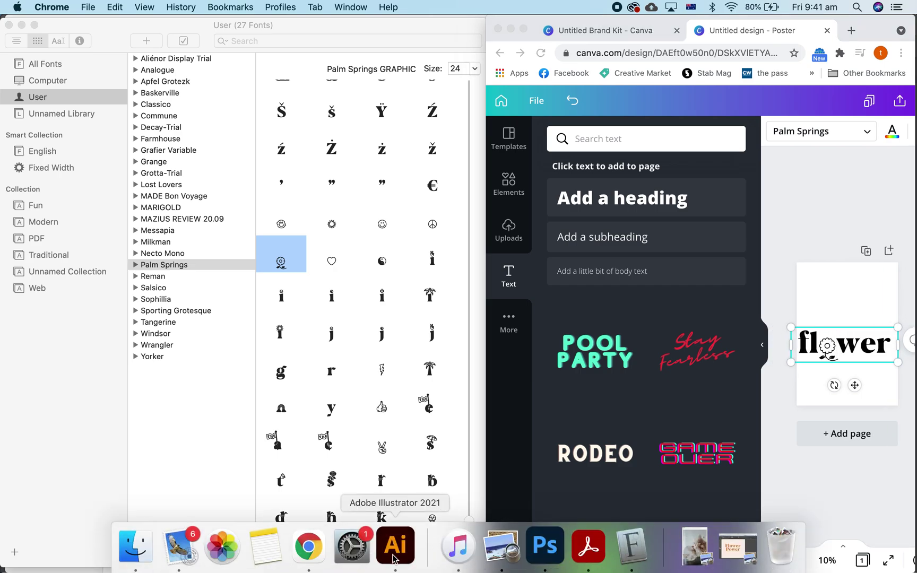
left_click(395, 549)
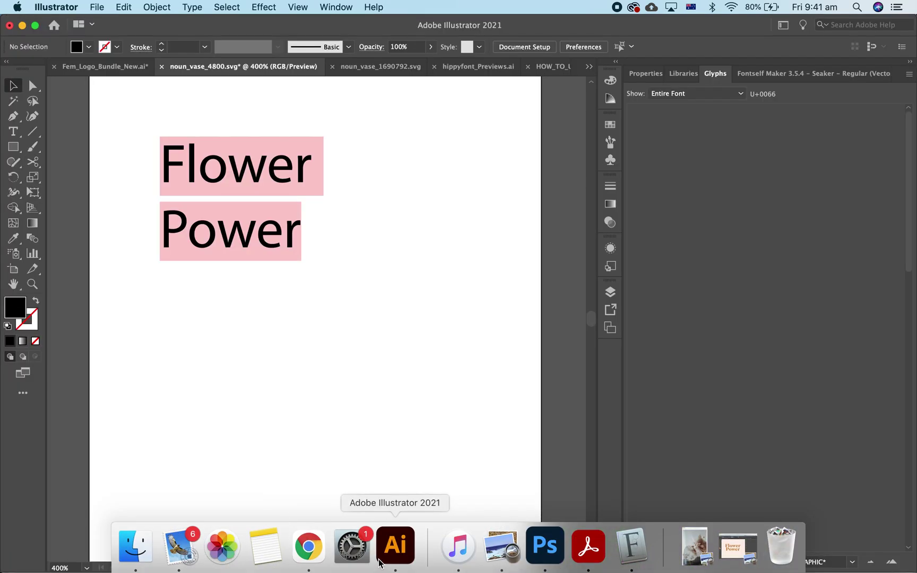
left_click(256, 240)
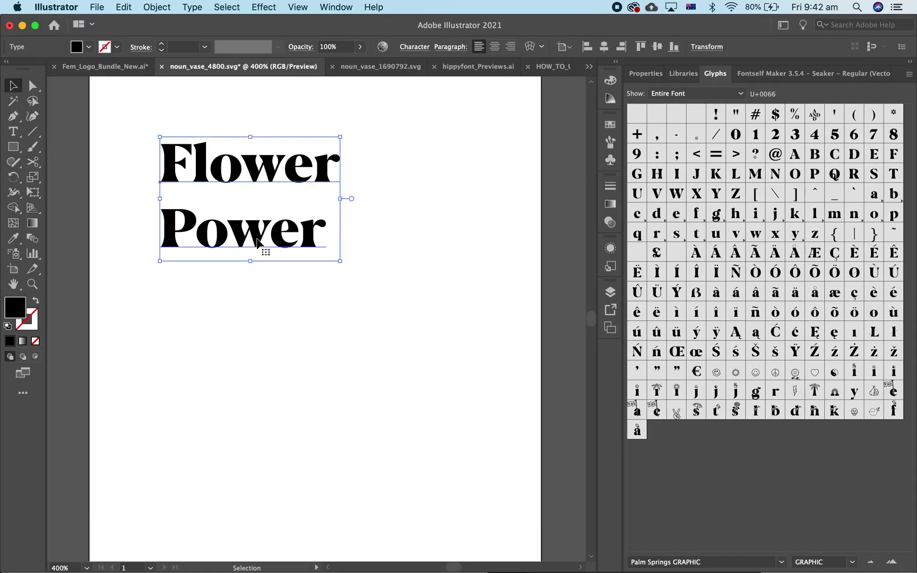
left_click(14, 131)
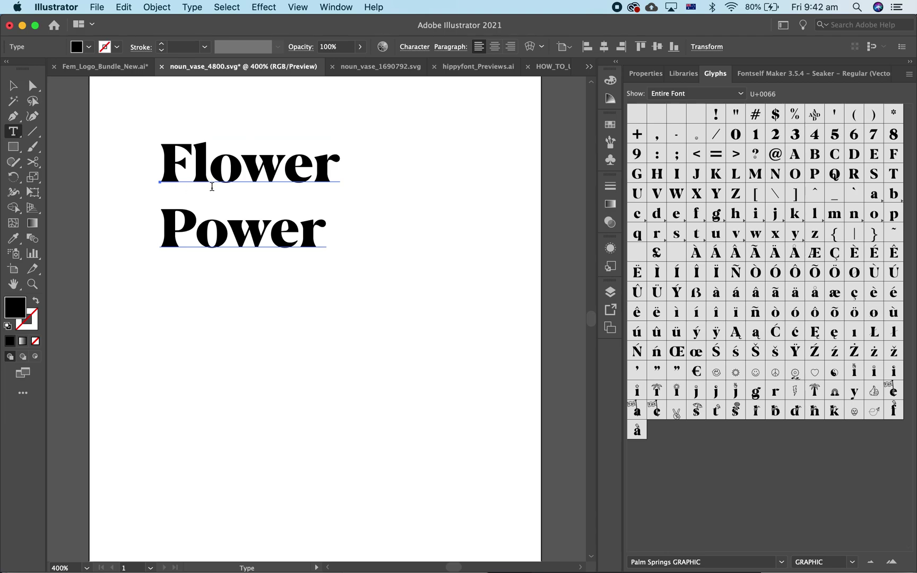
left_click_drag(214, 168, 240, 172)
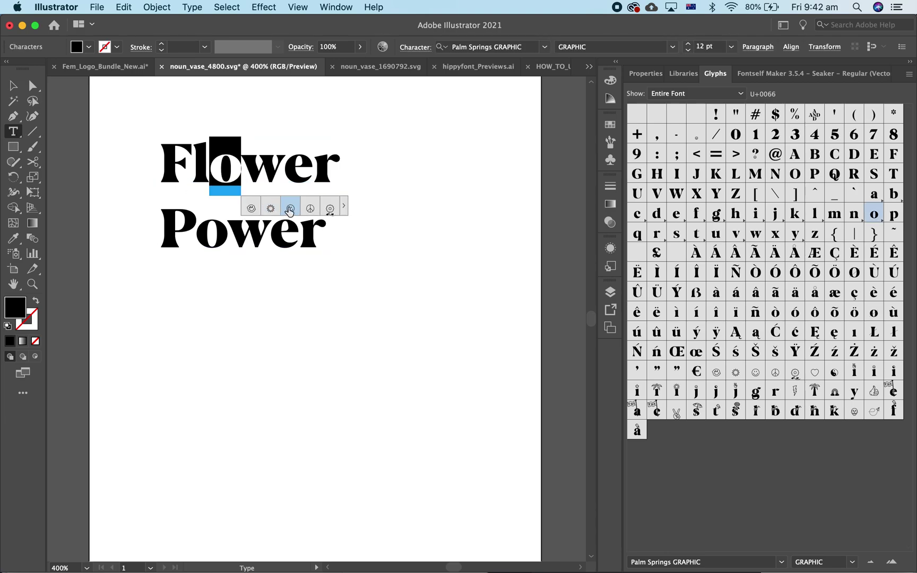
left_click(290, 208)
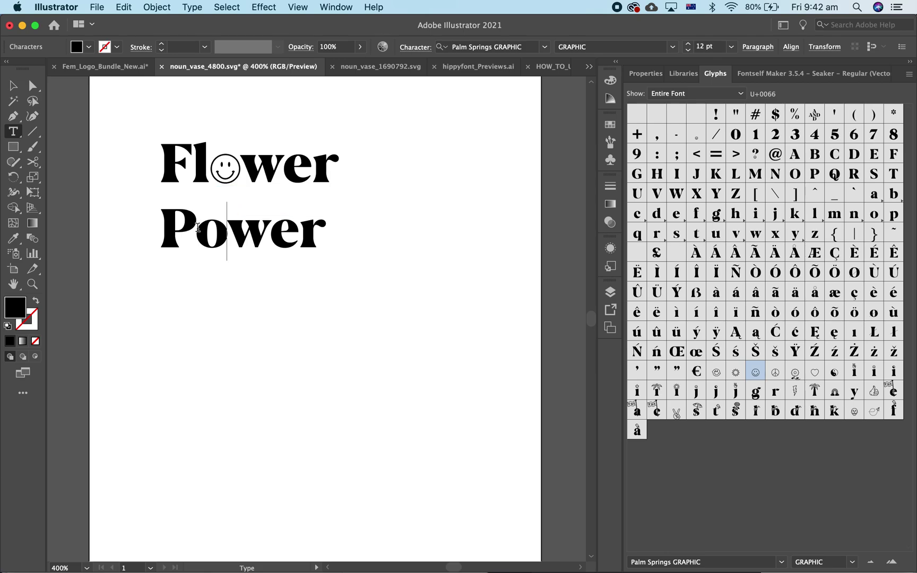
- Swap Power's o for a peace sign and its e for the paper-plane alternate
left_click_drag(197, 228, 227, 230)
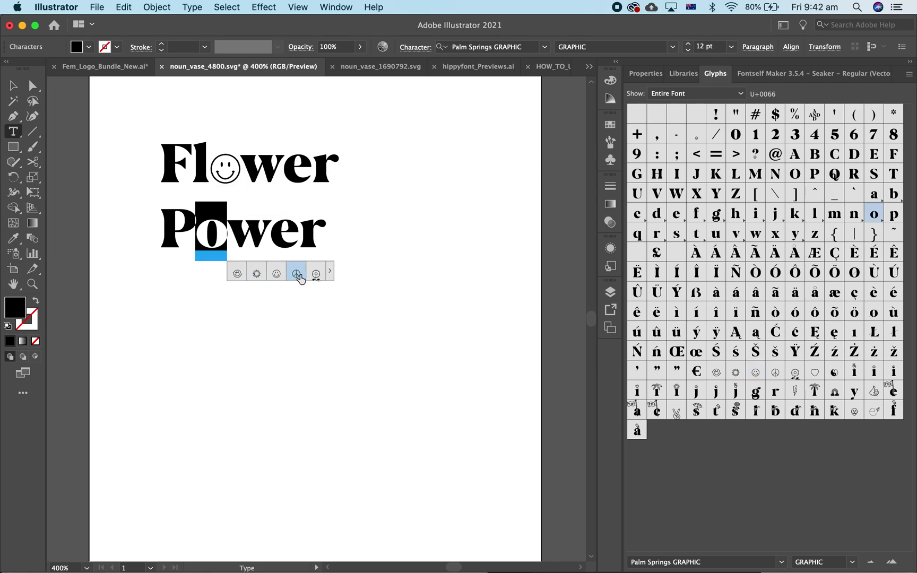
left_click(296, 273)
left_click(288, 235)
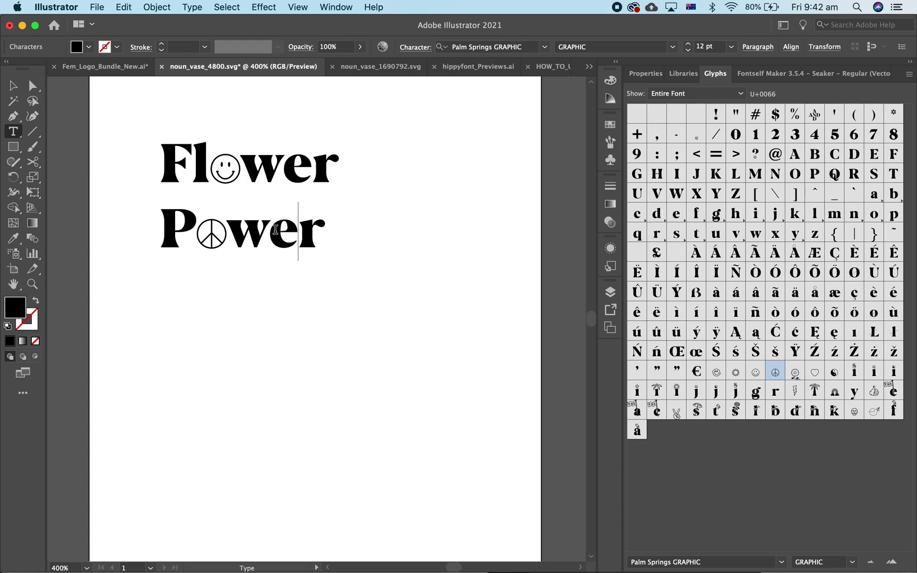
left_click_drag(272, 230, 299, 253)
left_click(327, 272)
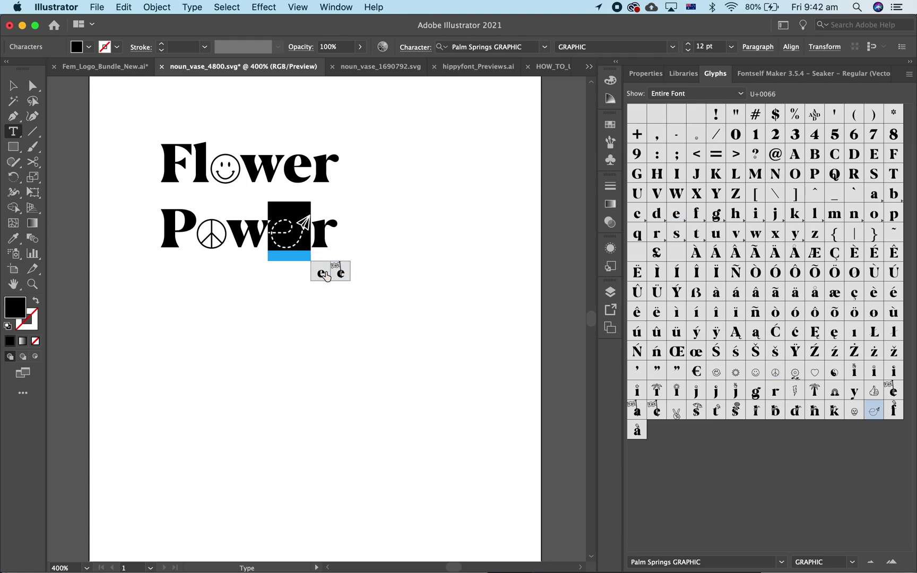
left_click_drag(206, 232, 223, 234)
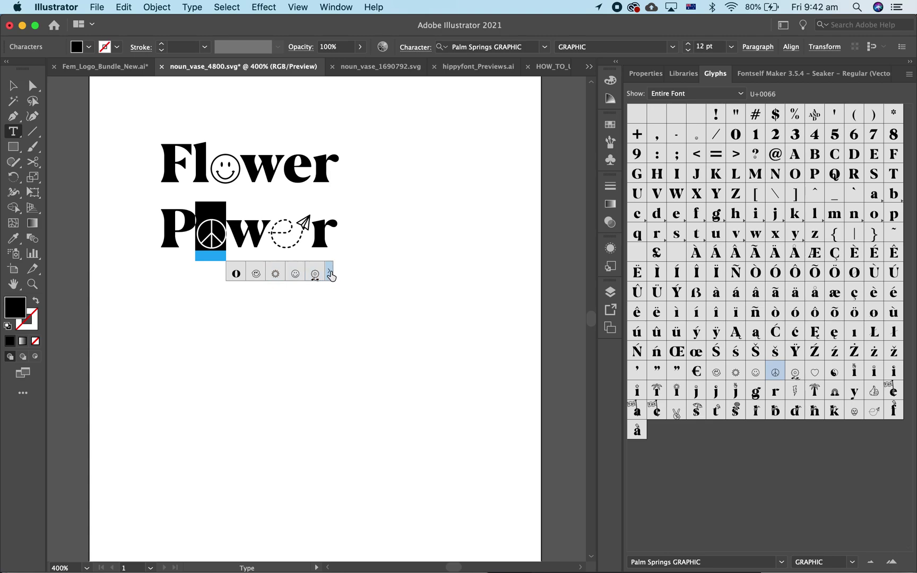
left_click(330, 273)
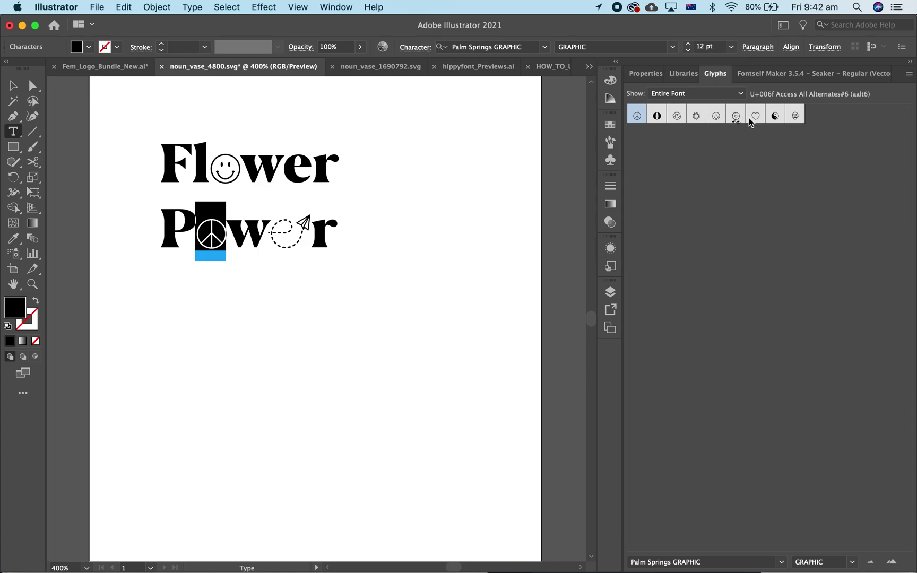
- Replace Power's peace sign with the squint-eyed smiley alternate and close the Glyphs panel
double_click(674, 117)
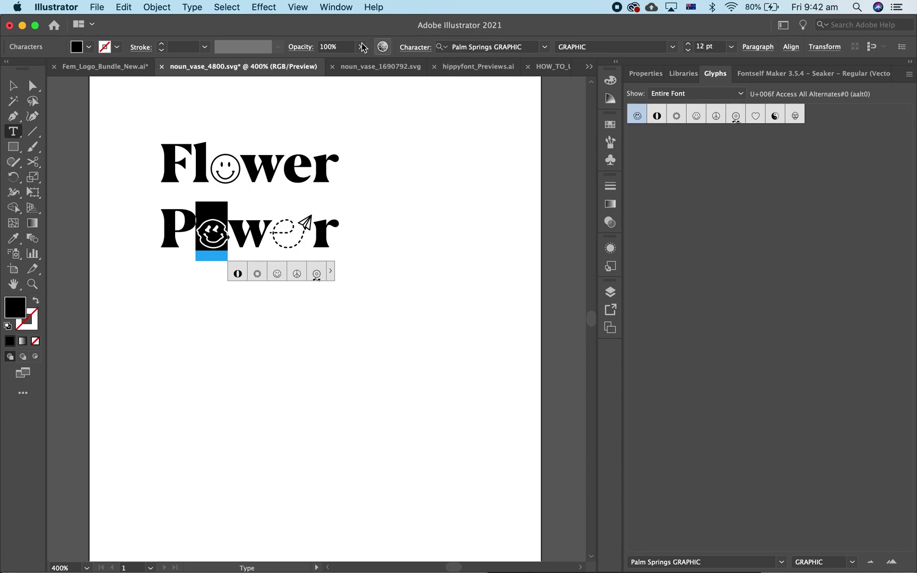
left_click(333, 12)
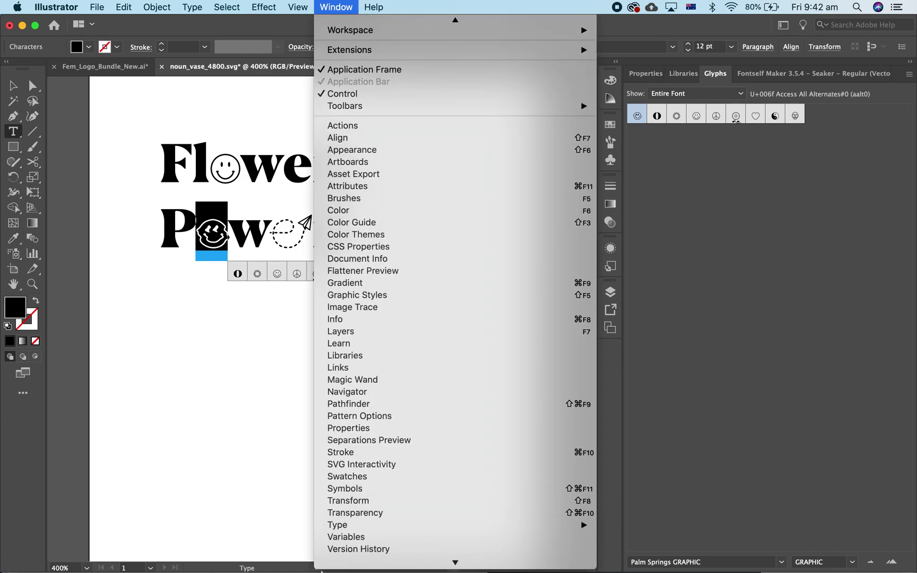
mouse_move(383, 501)
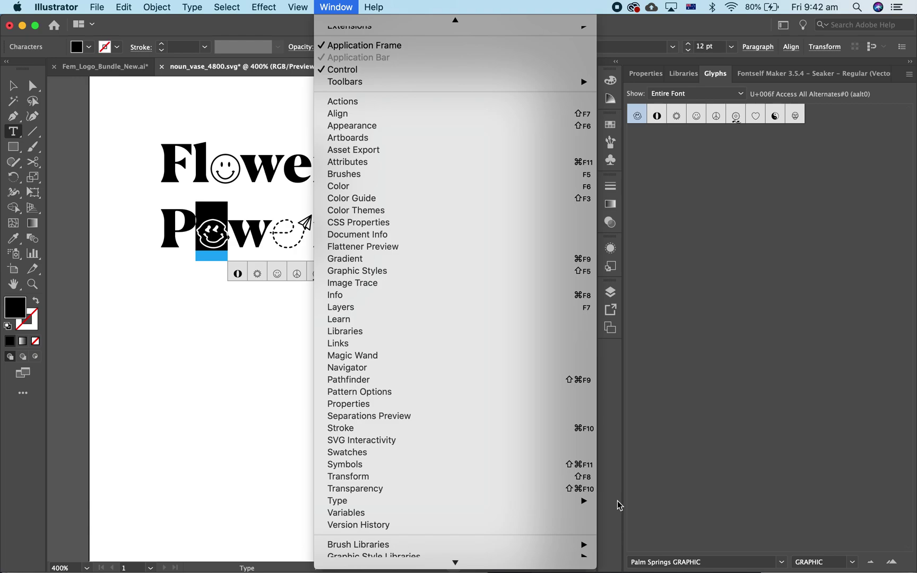
left_click(615, 512)
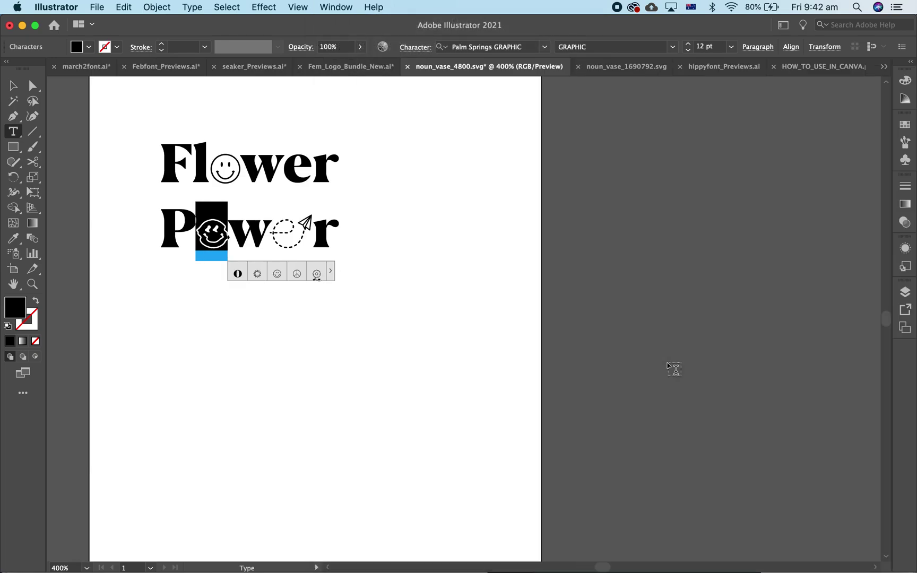
mouse_move(517, 562)
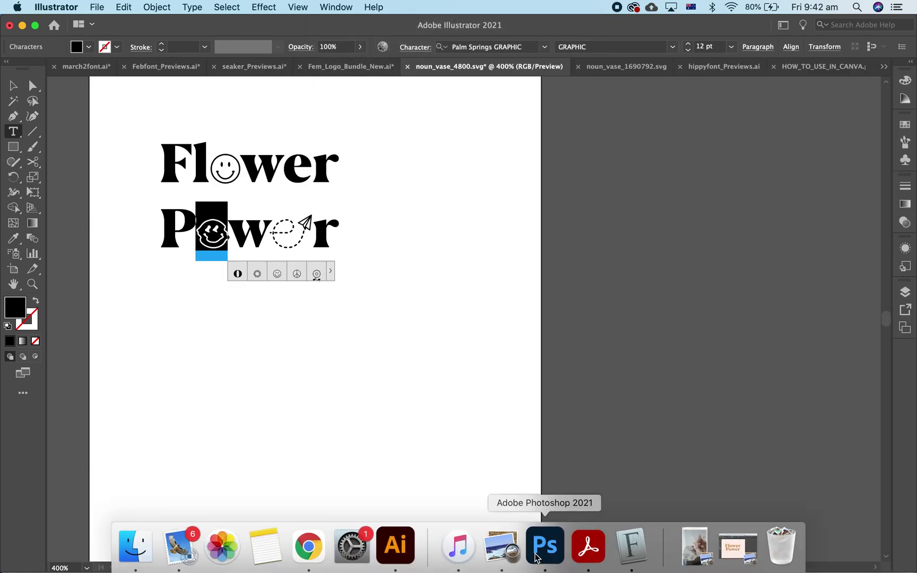
left_click(545, 545)
- Set all of Photoshop's Flower power text in Palm Springs GRAPHIC
left_click(315, 283)
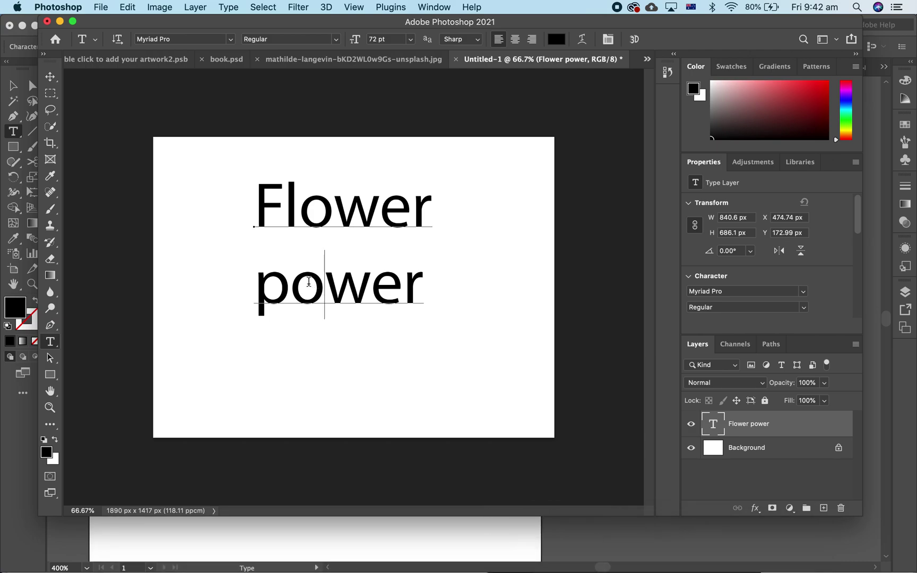
left_click_drag(274, 211, 418, 303)
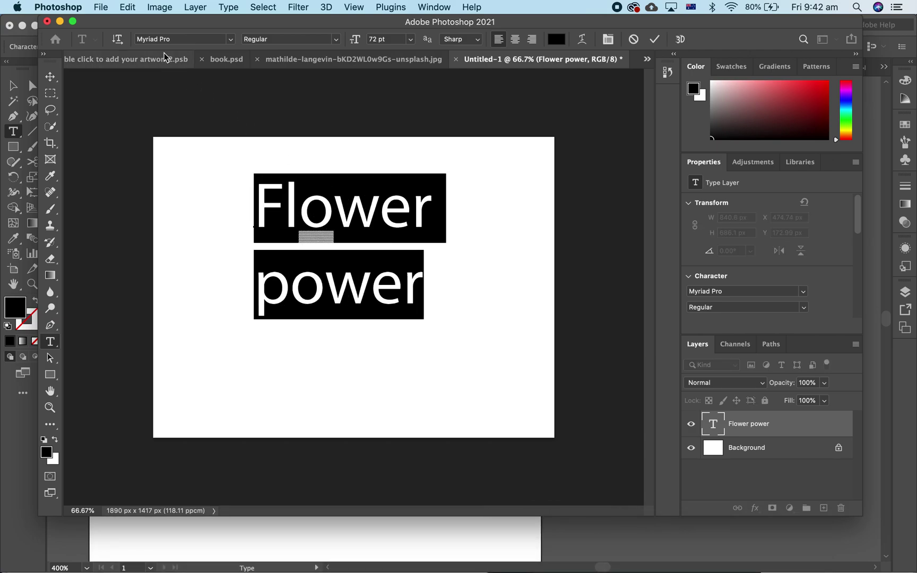
left_click(177, 39)
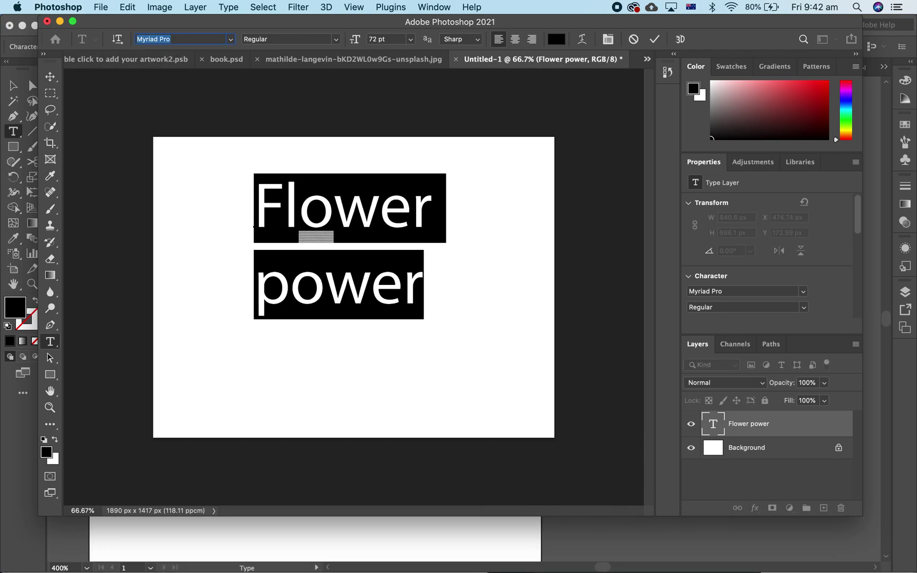
type("palm")
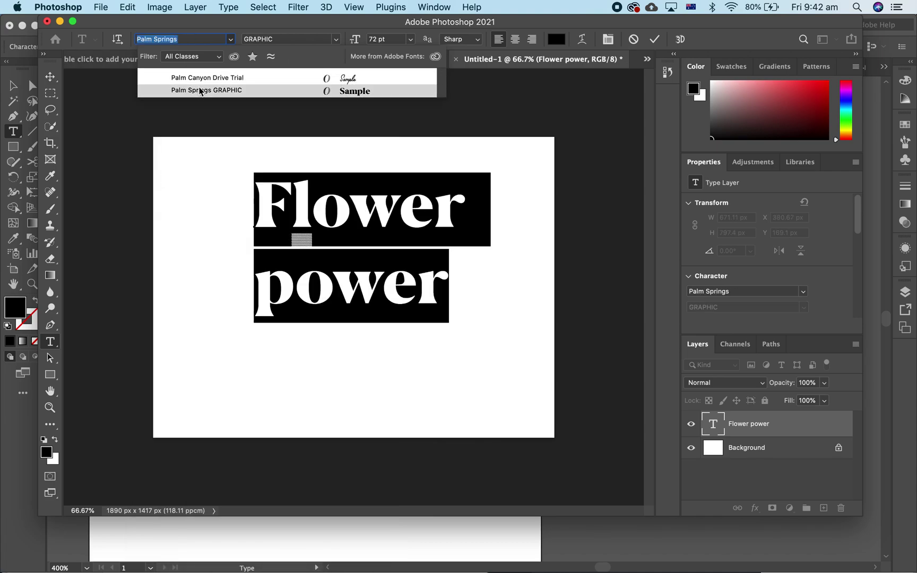
key("Return")
- Replace the o in Flower with the peace-sign alternate
left_click(359, 293)
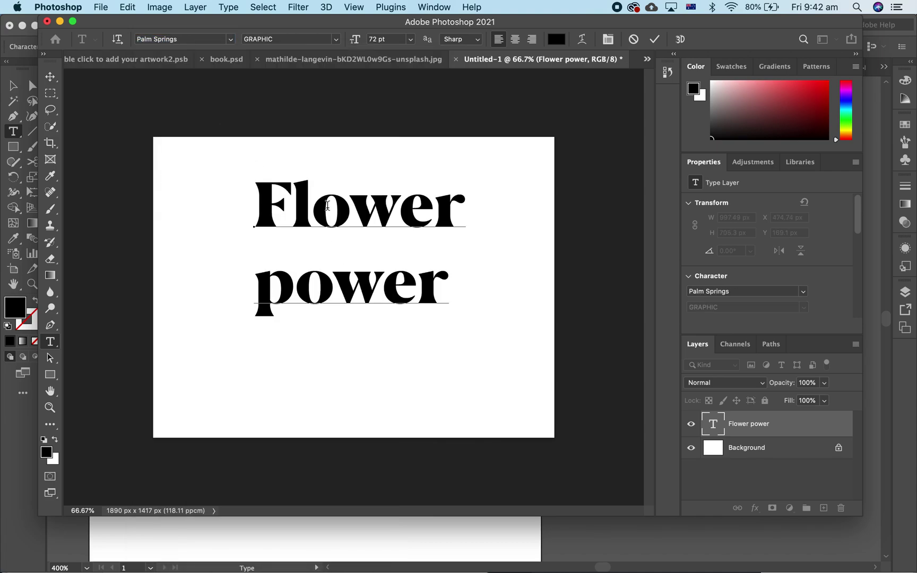
left_click_drag(328, 205, 344, 218)
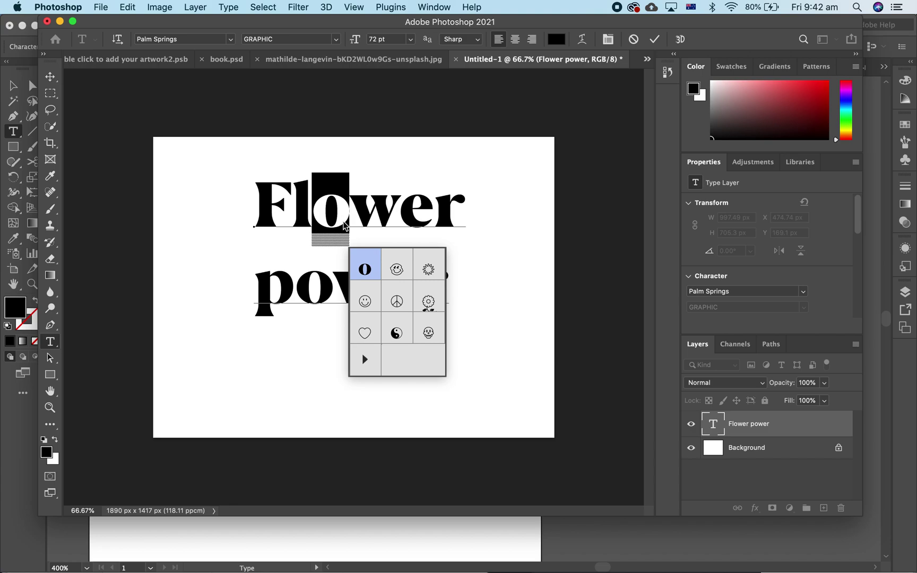
left_click(396, 300)
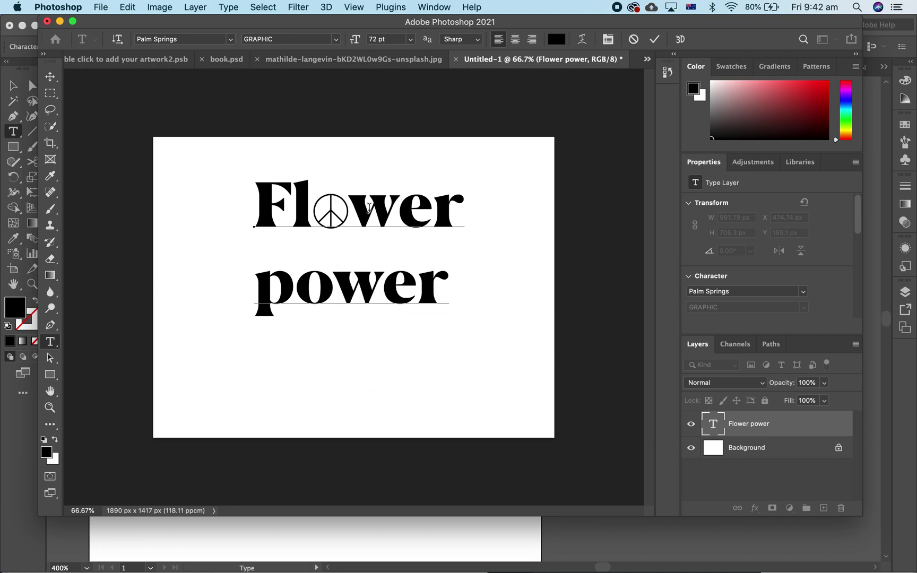
- Insert two leaf-topped i alternates after Flower's peace sign from the Glyphs panel, then collapse it
left_click(432, 10)
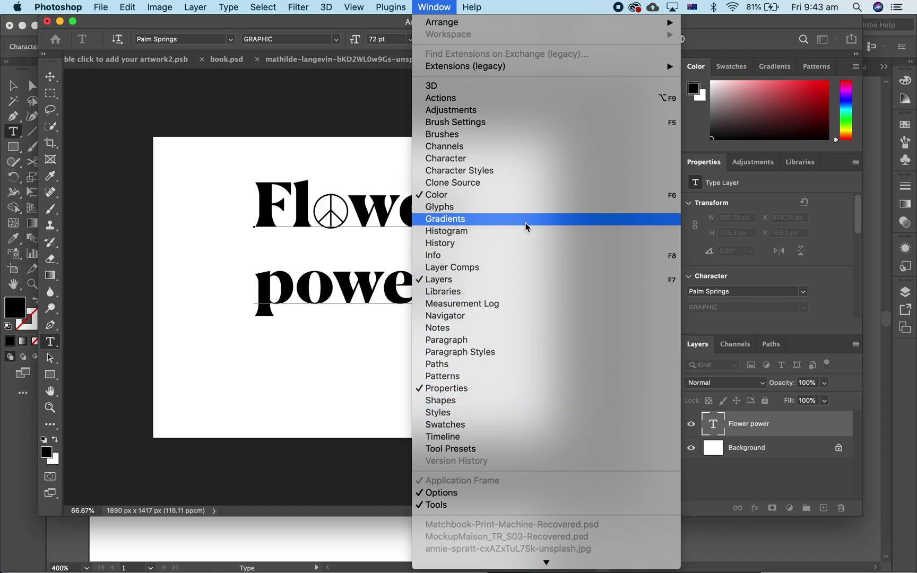
left_click(528, 207)
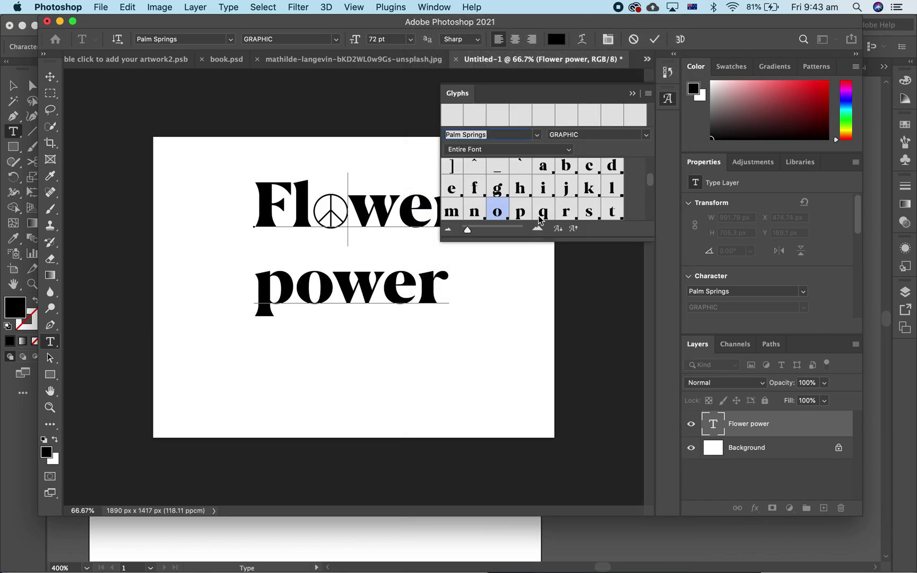
left_click_drag(554, 240, 593, 434)
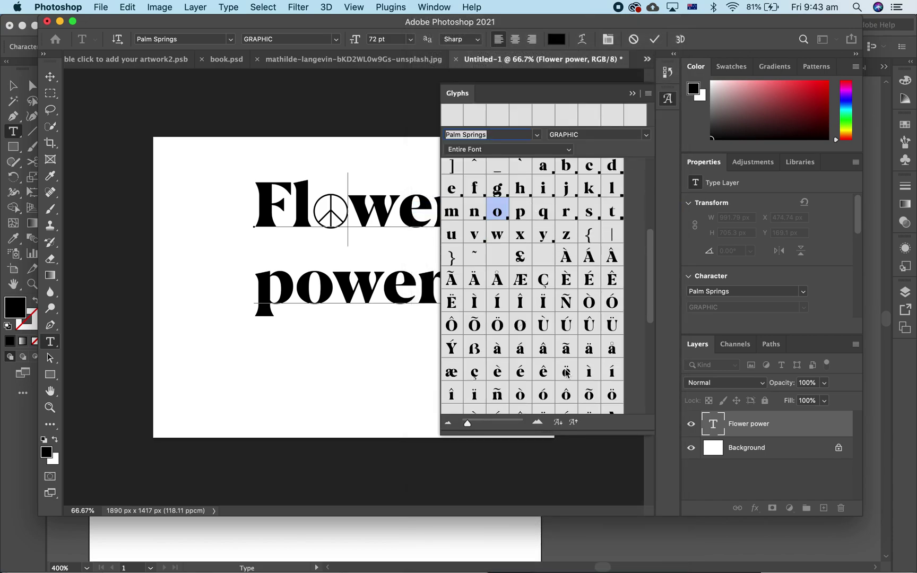
scroll(565, 368, "down", 10)
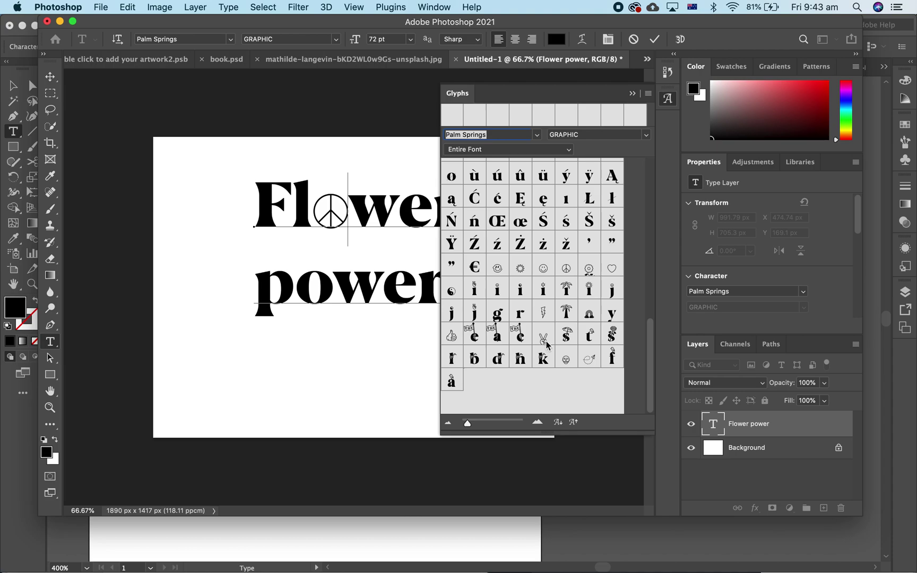
double_click(543, 289)
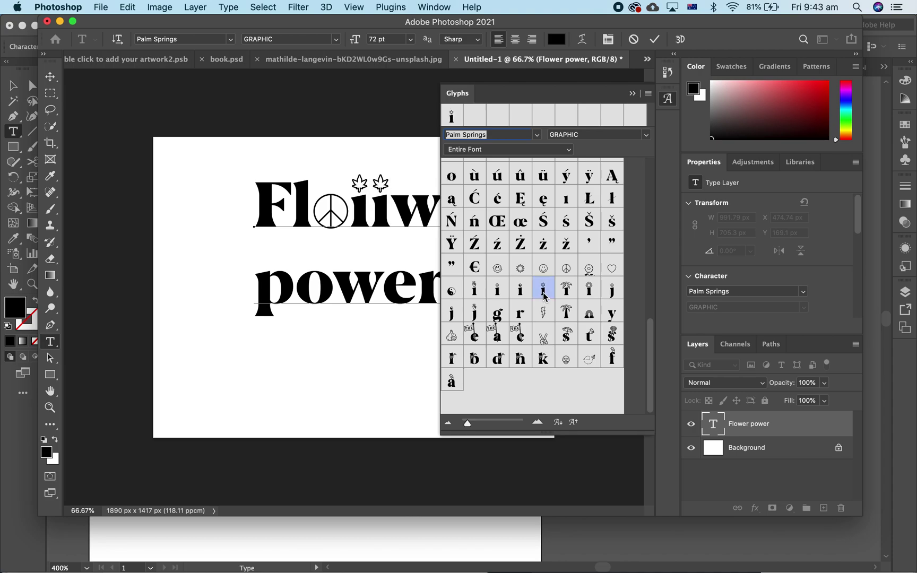
left_click(632, 93)
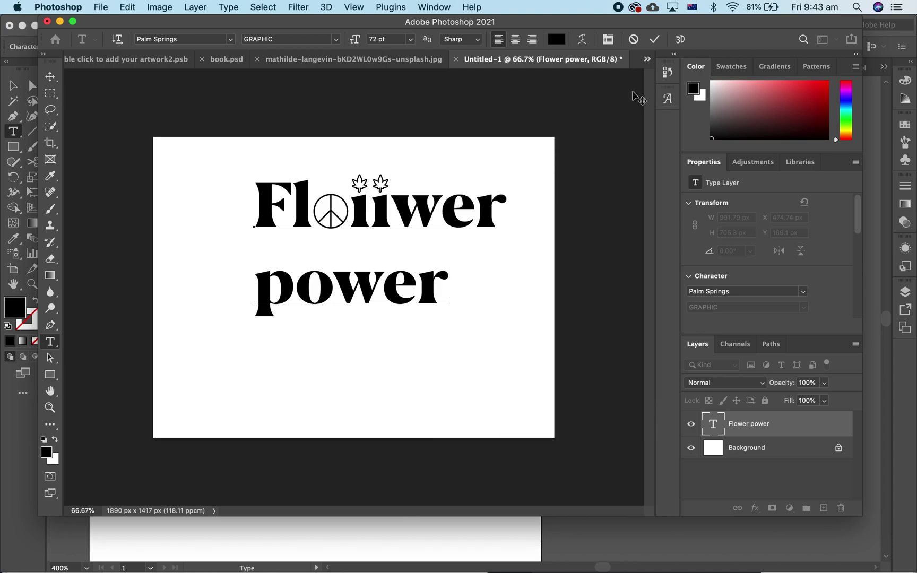